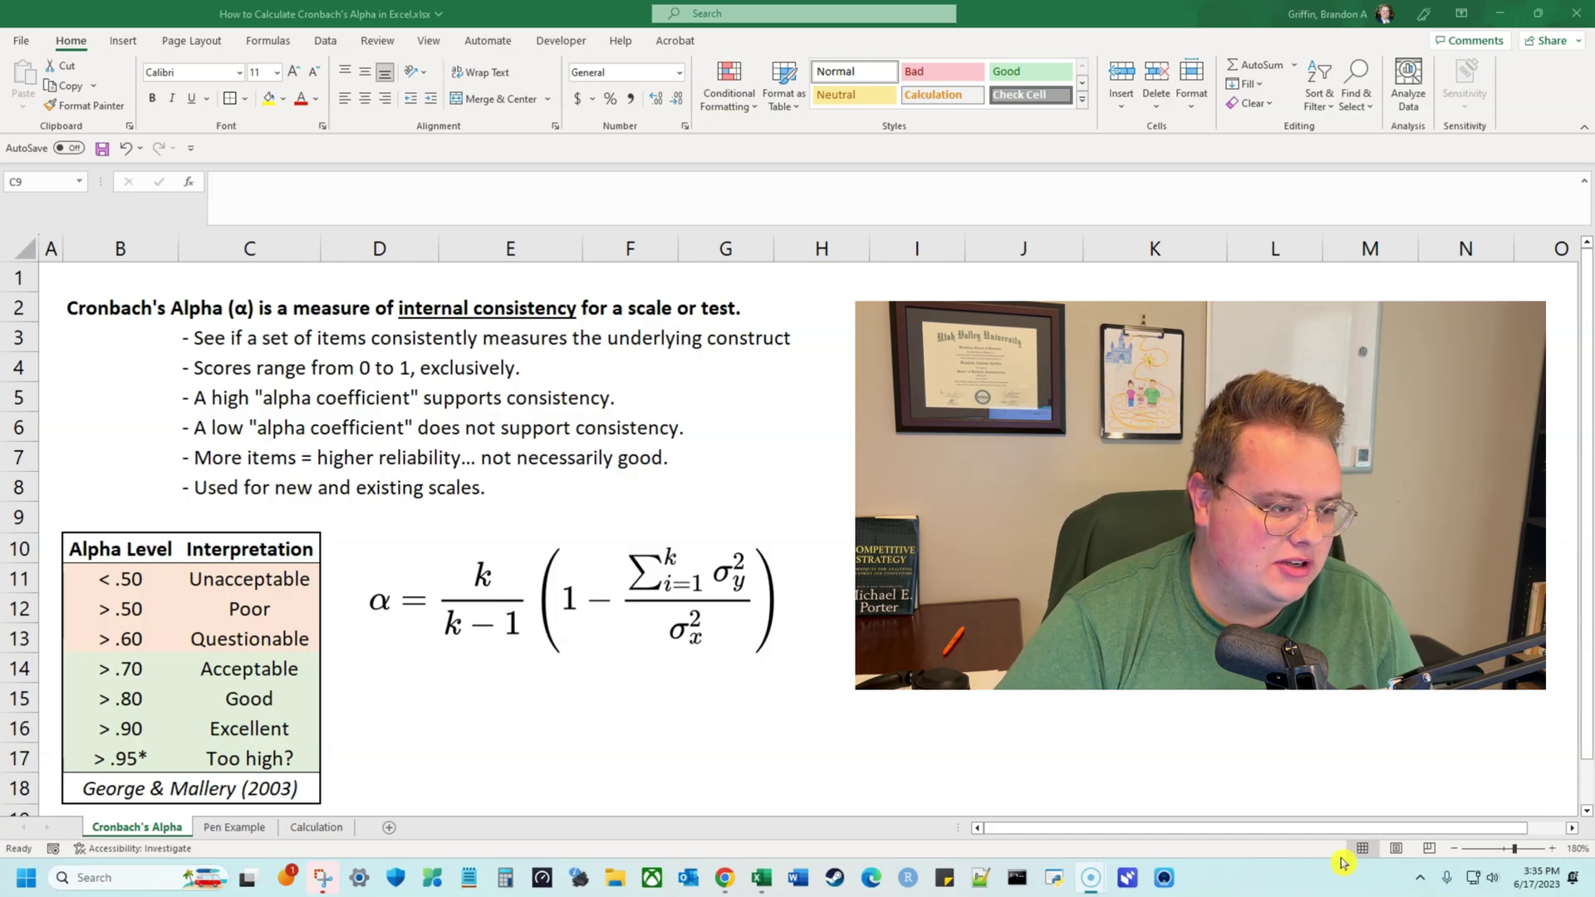
# - Switch to the Pen Example sheet with the five-item Product Satisfaction Scale
pyautogui.click(241, 827)
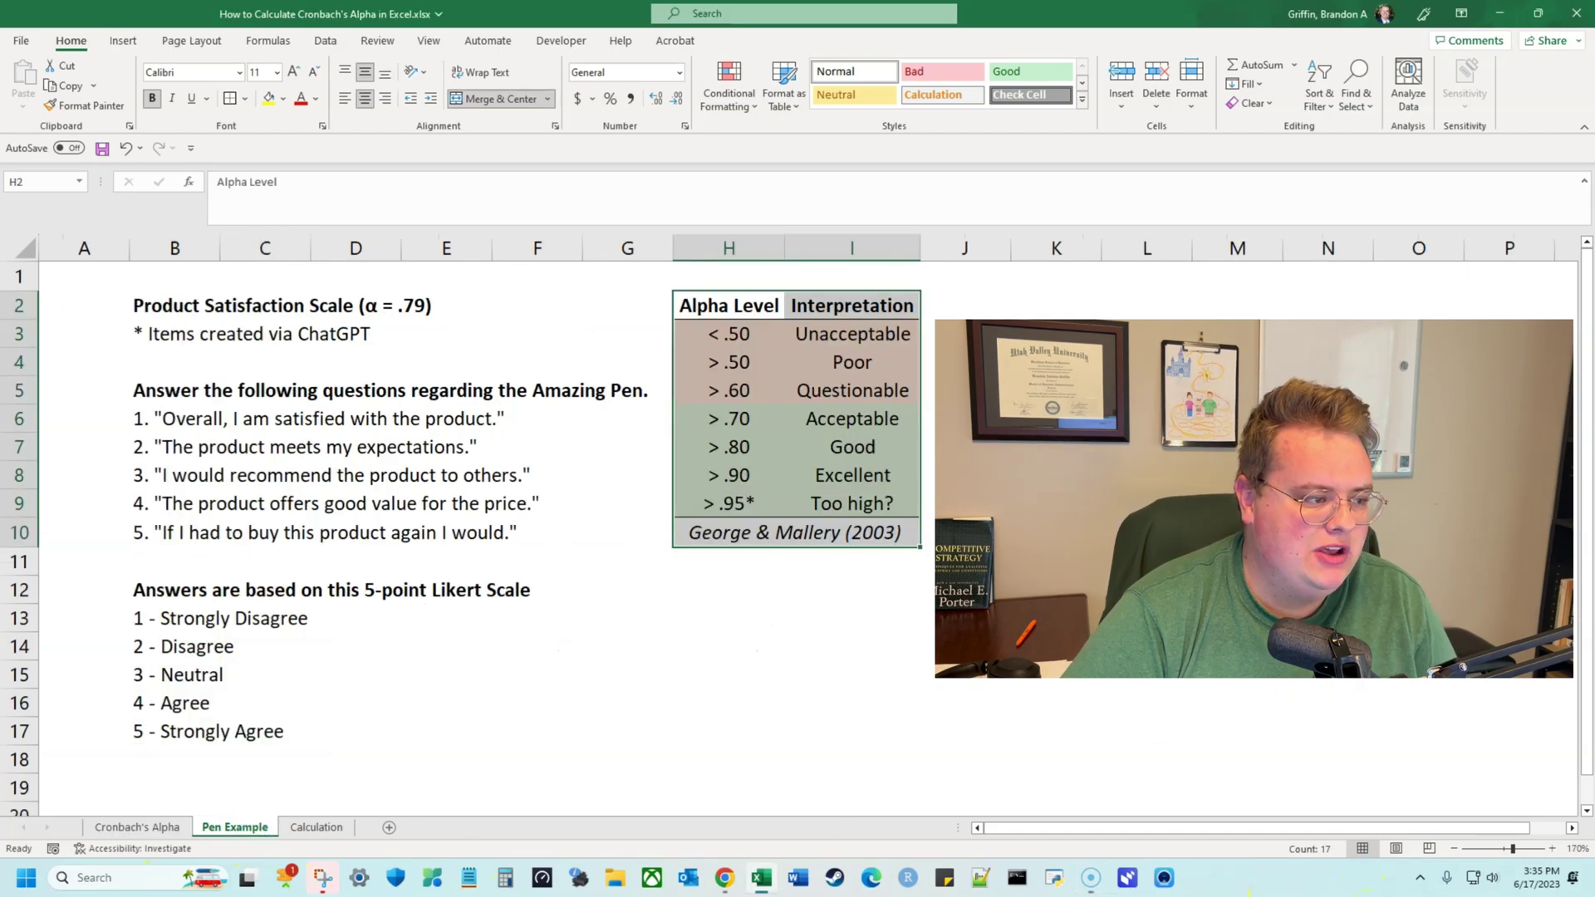
pyautogui.click(1238, 618)
pyautogui.press('Down')
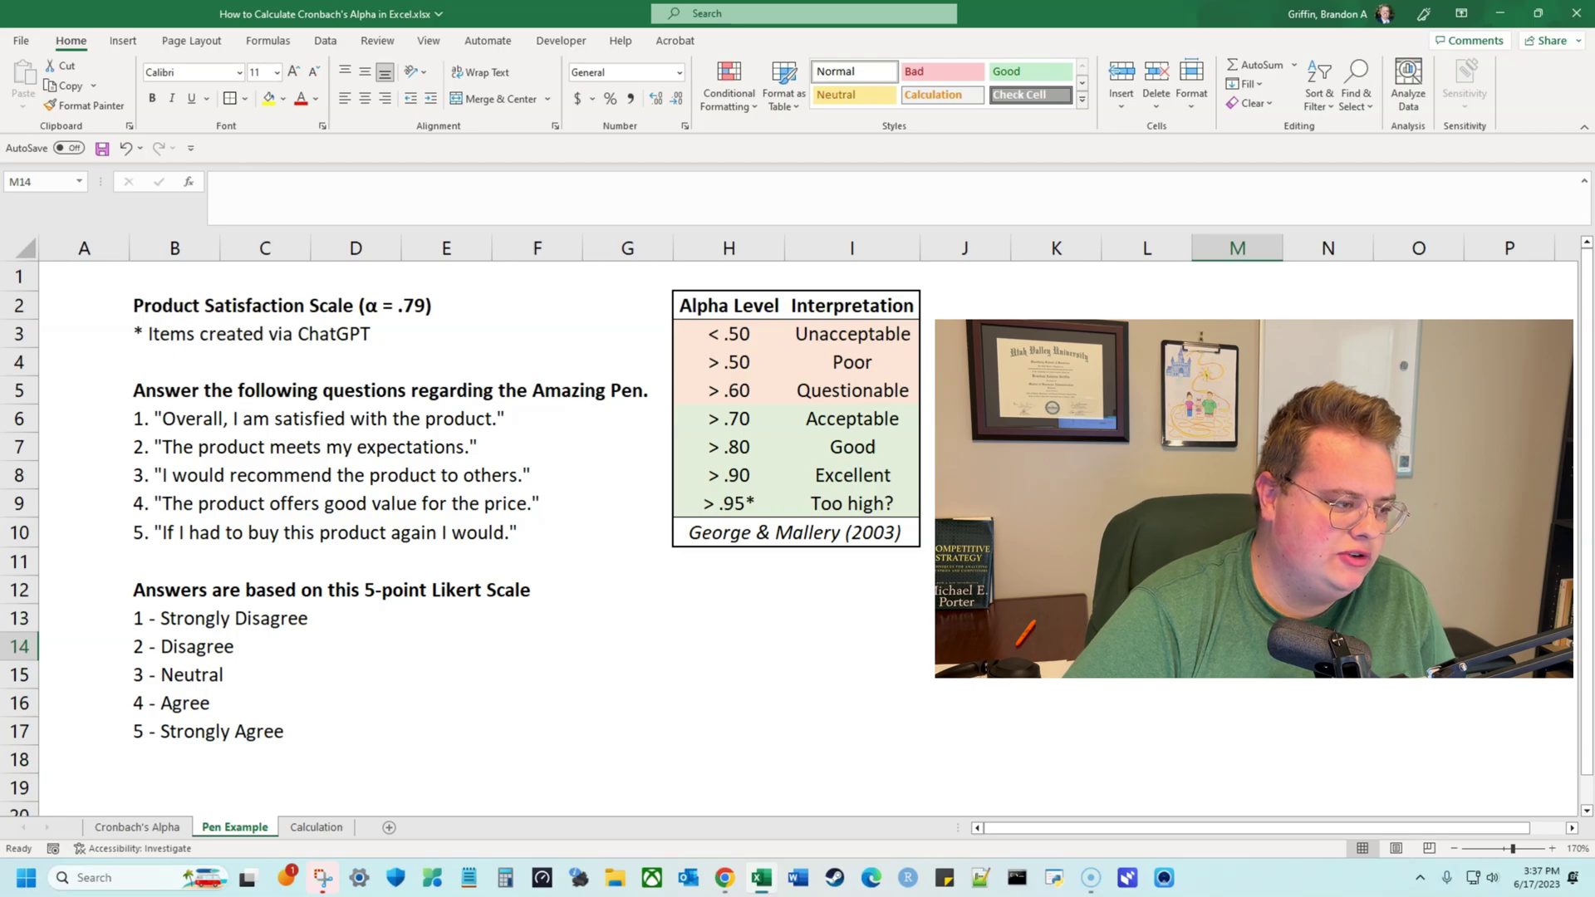
# - On the Calculation sheet, clear the Q1–Q5 item variances in C15:G15
pyautogui.click(325, 828)
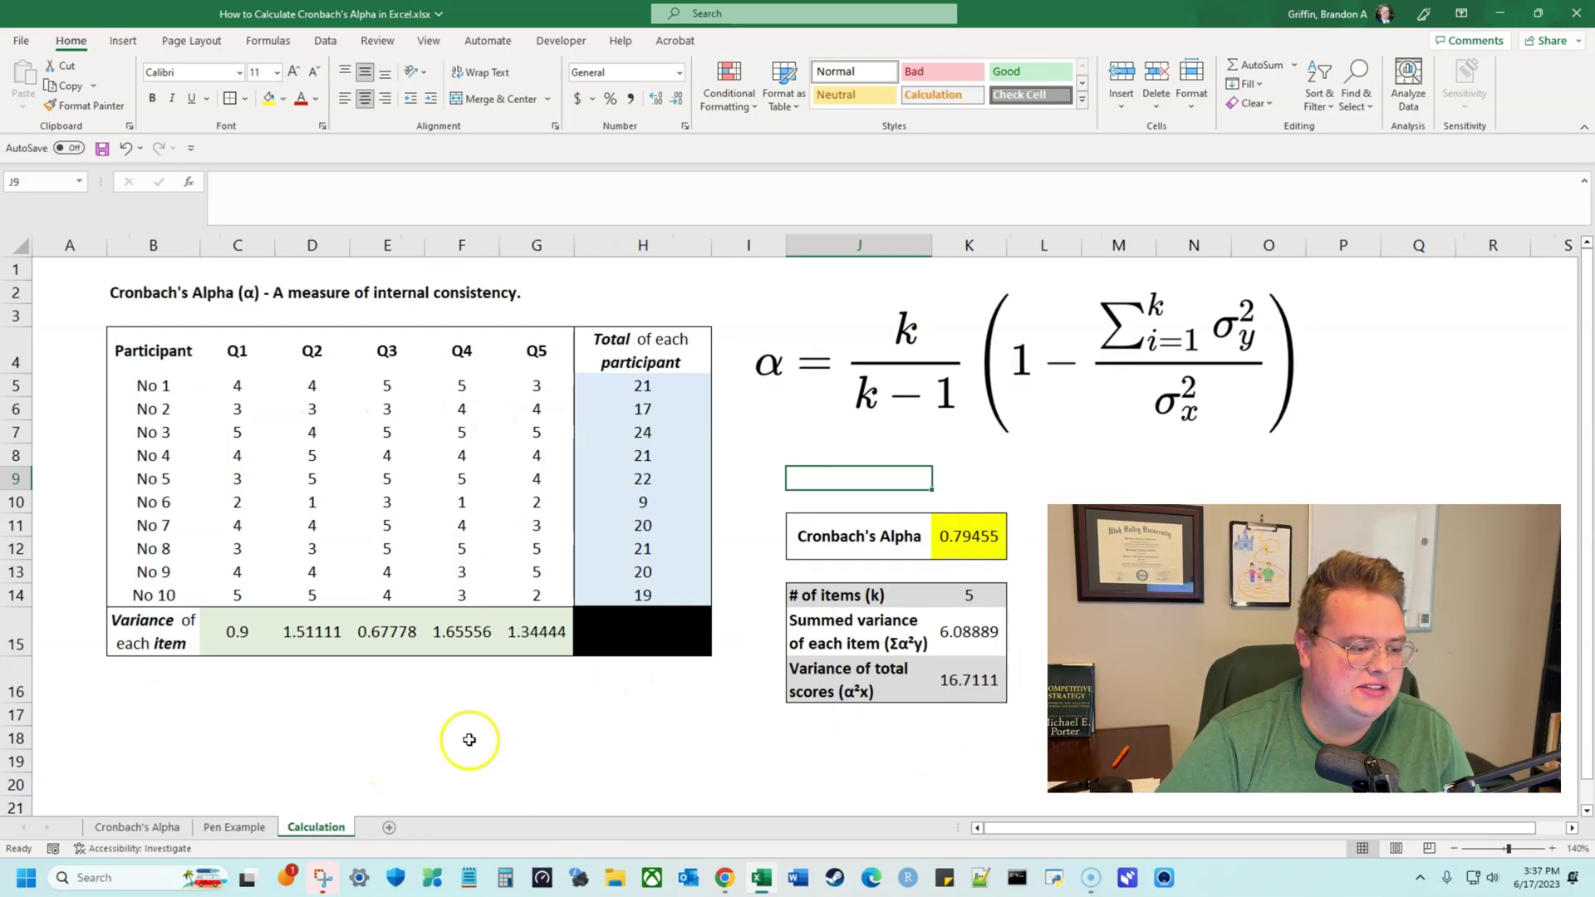
pyautogui.moveTo(239, 634); pyautogui.dragTo(516, 640)
pyautogui.press('Delete')
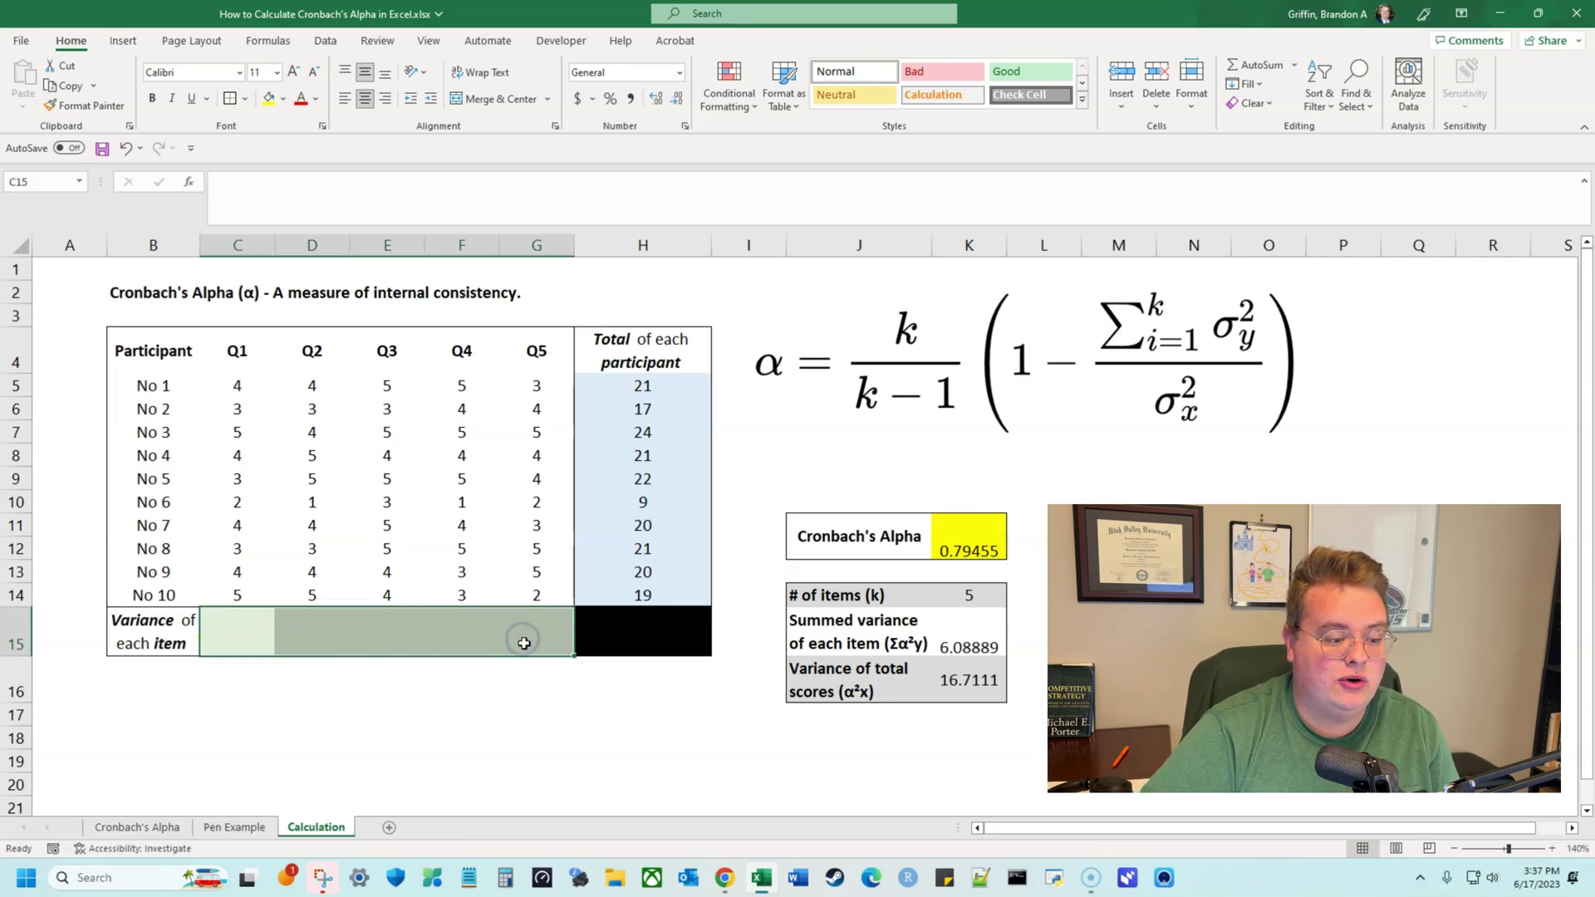
pyautogui.press('Up')
# - Clear the ten participant totals in H5:H14
pyautogui.press('Right')
pyautogui.press('Right')
pyautogui.press('Right')
pyautogui.press('Right')
pyautogui.press('Right')
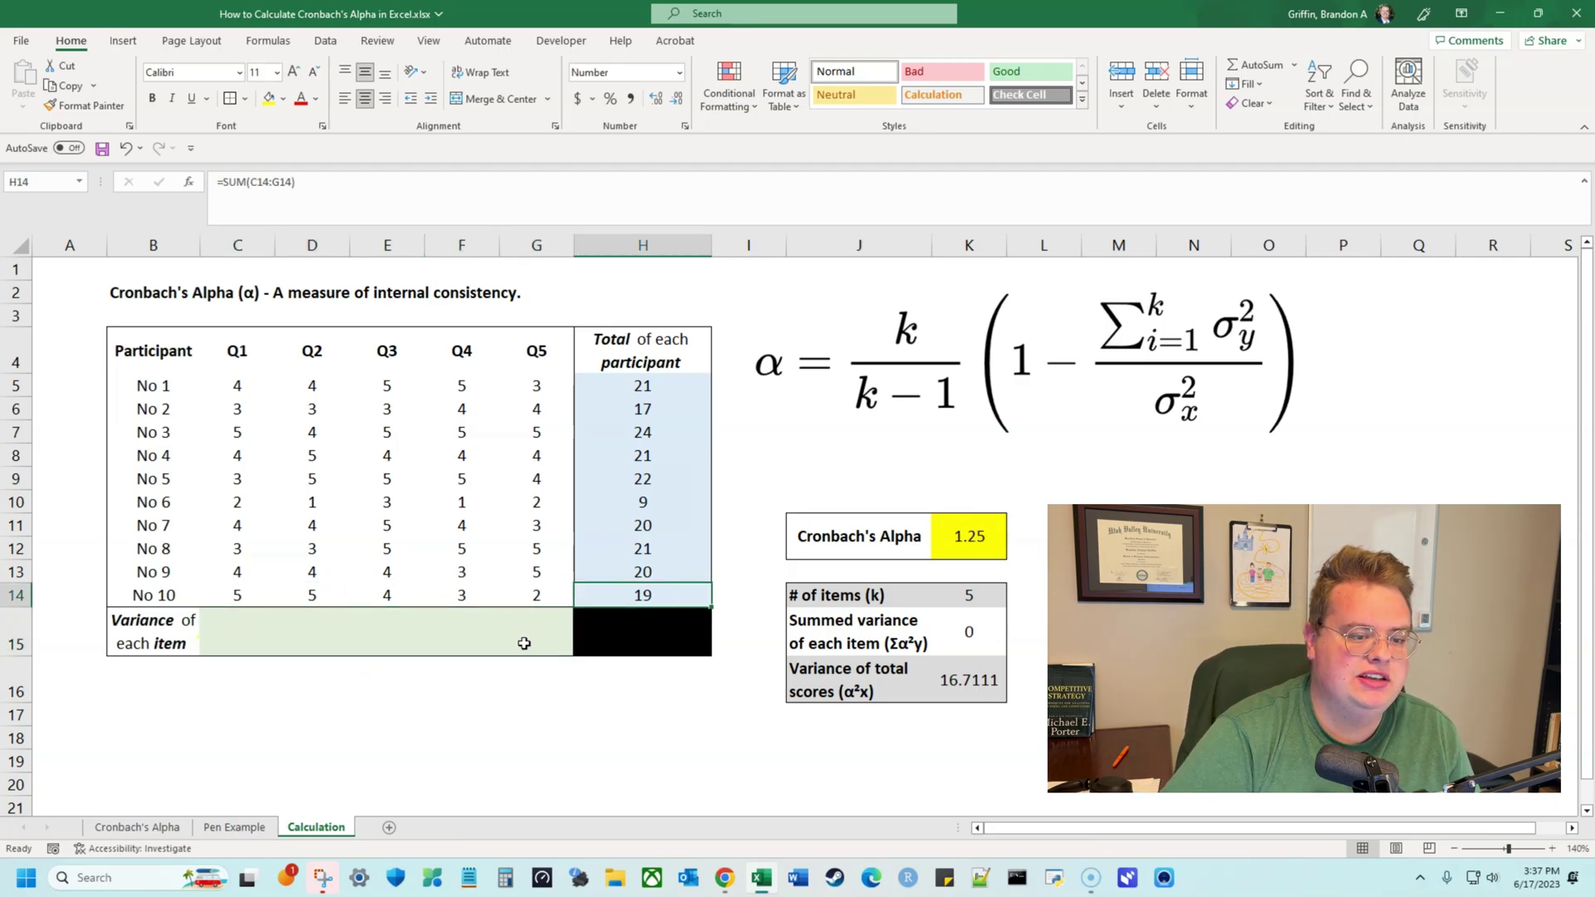
pyautogui.hotkey('ctrl', 'shift', 'Up')
pyautogui.hotkey('shift', 'Down')
pyautogui.press('Delete')
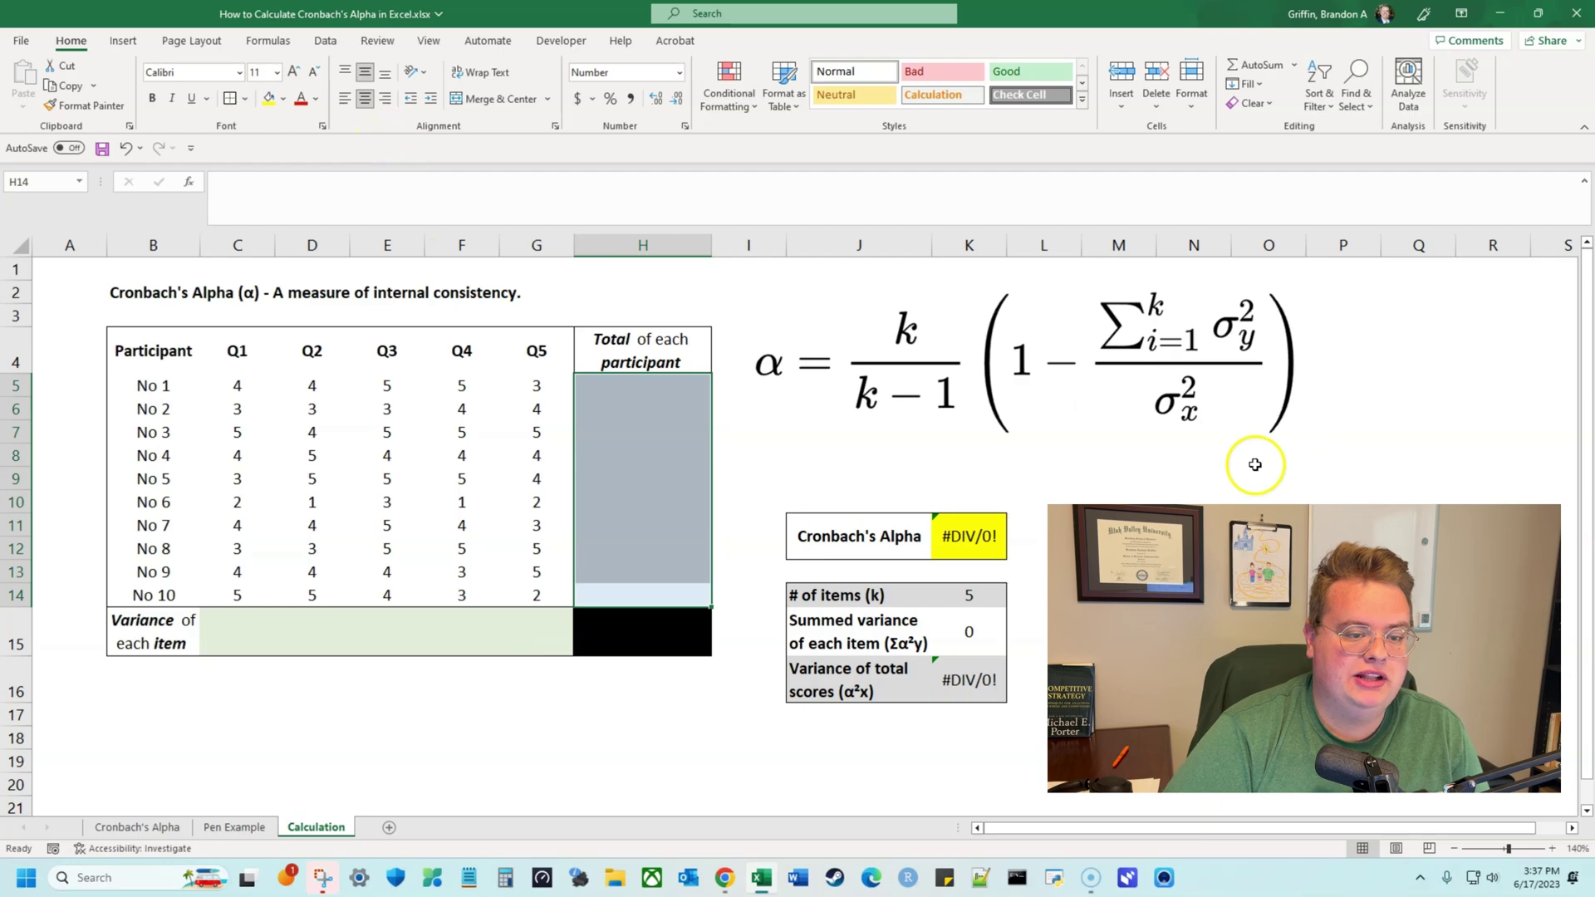
# - Clear the Cronbach's Alpha result in K11 and its component values in K14:K16
pyautogui.click(1269, 548)
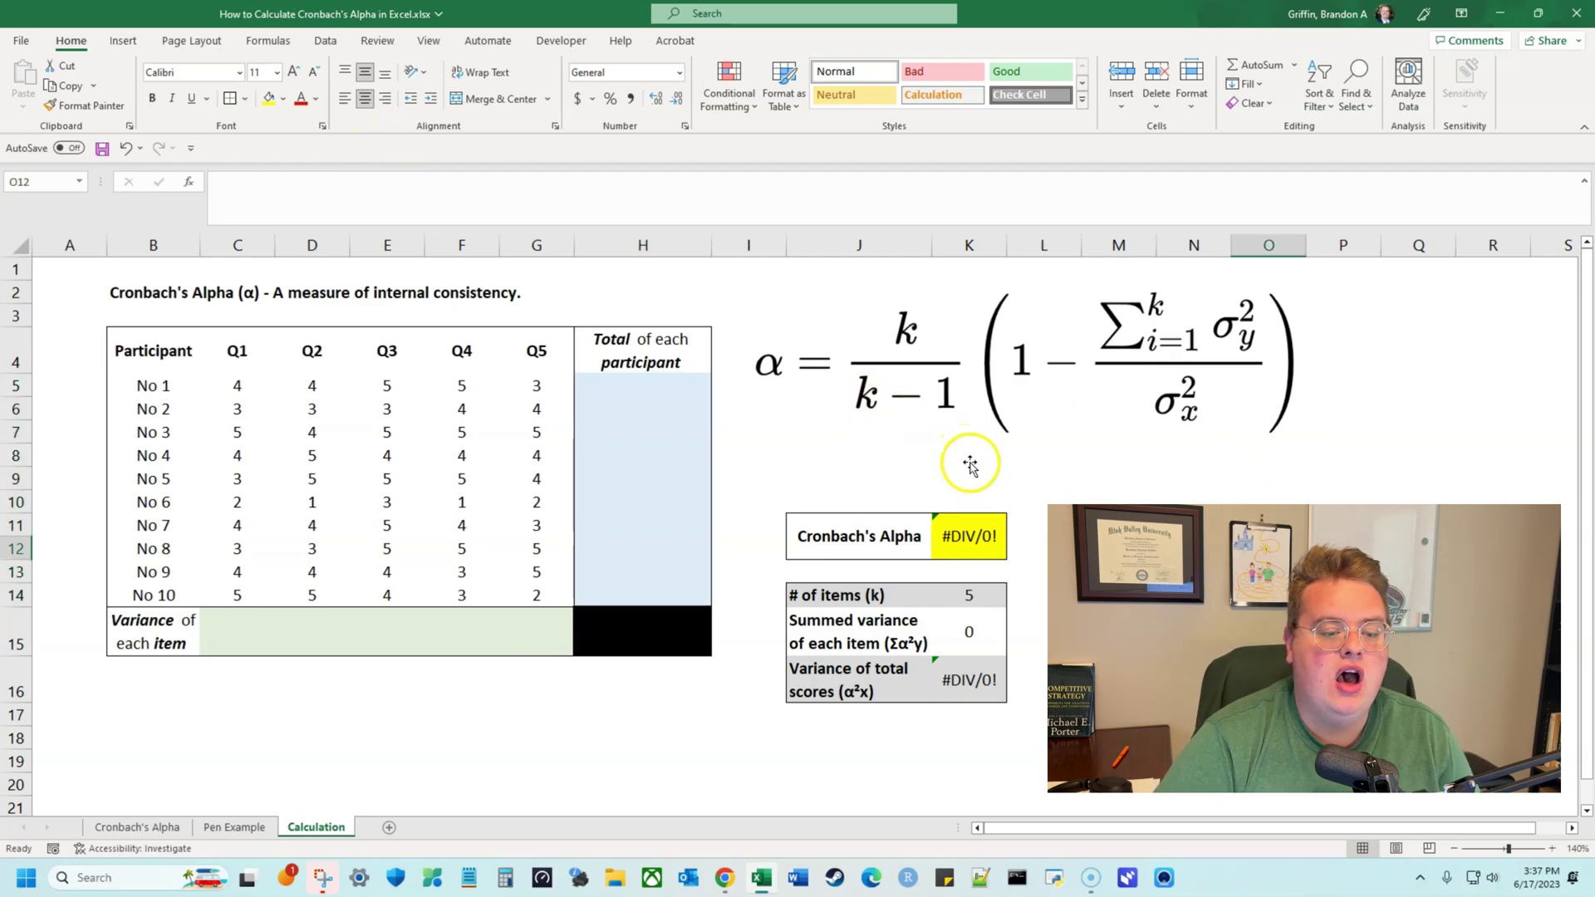
pyautogui.click(1000, 545)
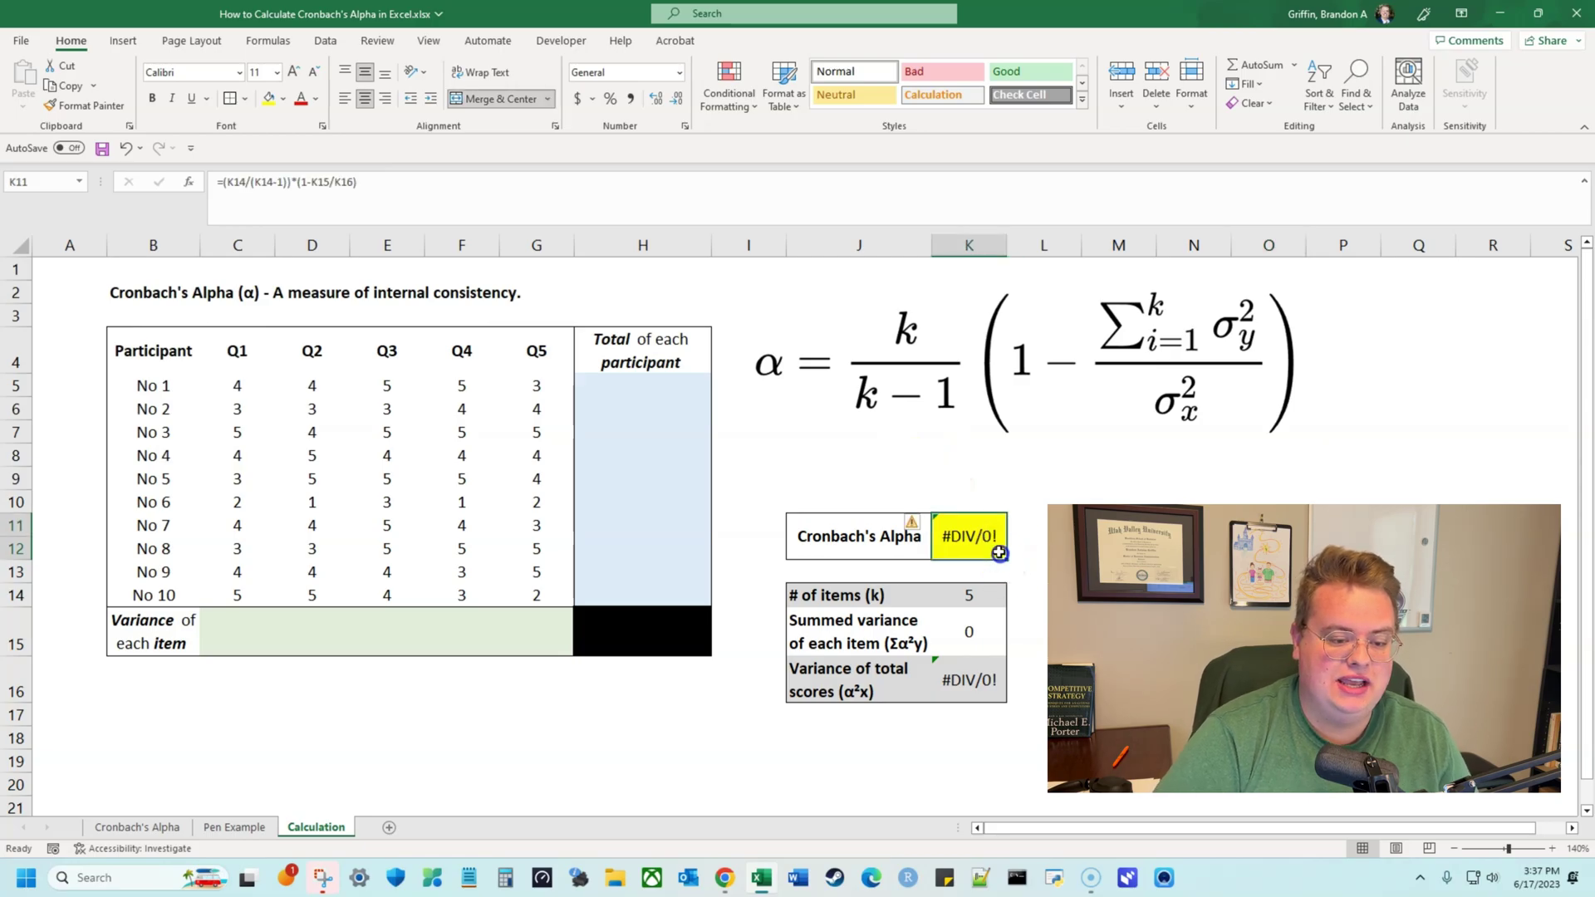
pyautogui.press('Delete')
pyautogui.press('Down')
pyautogui.press('Down')
pyautogui.press('Delete')
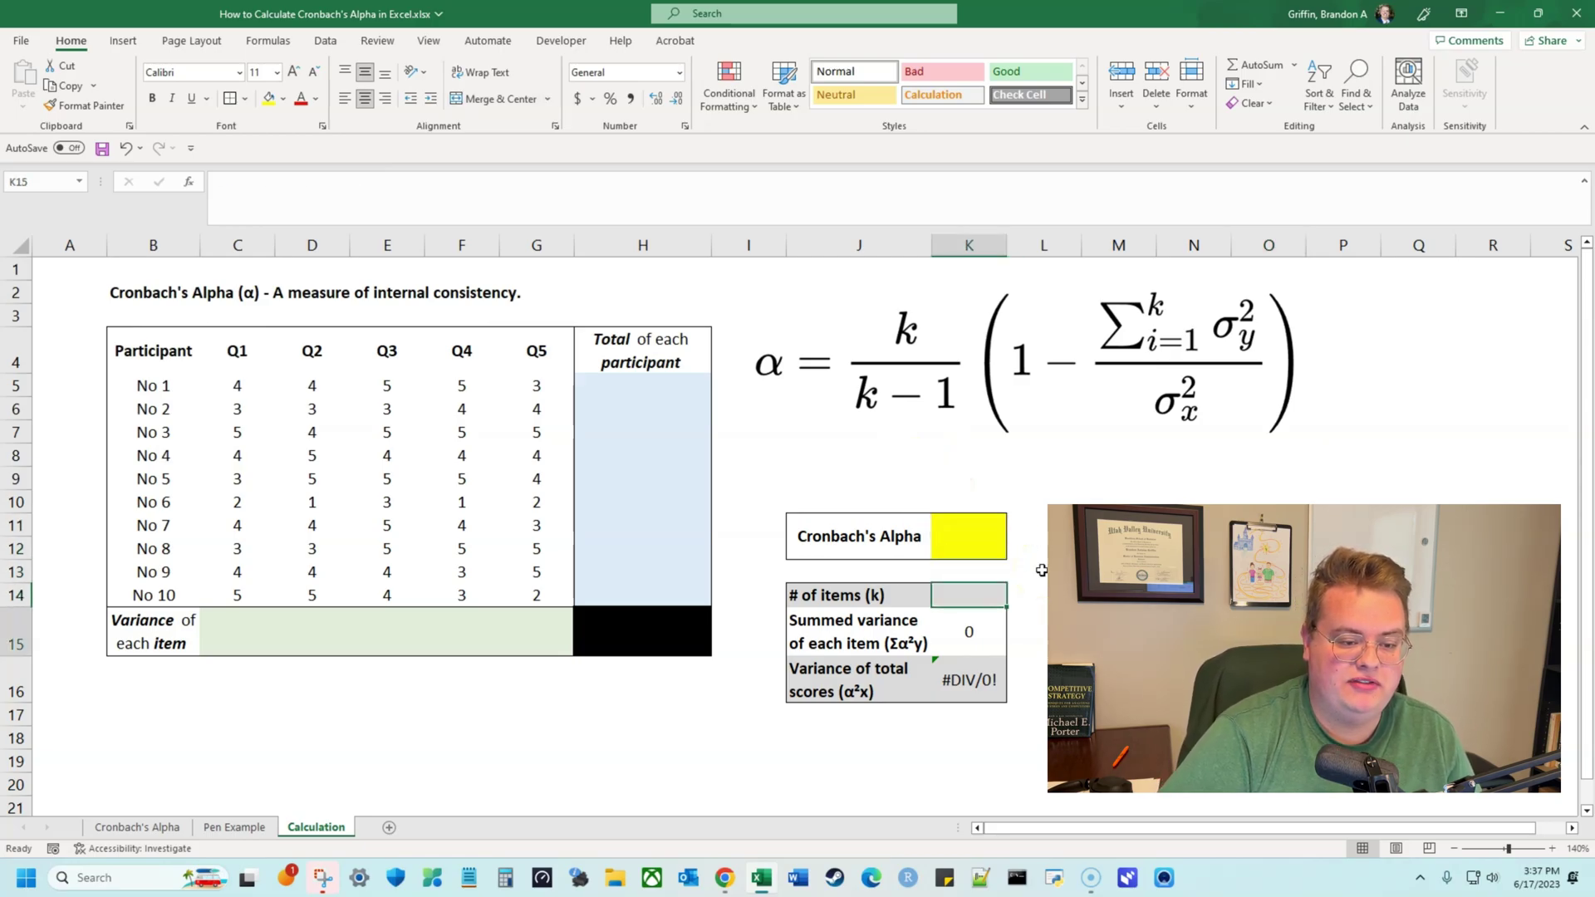
pyautogui.press('Down')
pyautogui.press('Delete')
pyautogui.press('Down')
pyautogui.press('Delete')
pyautogui.press('Right')
pyautogui.press('Right')
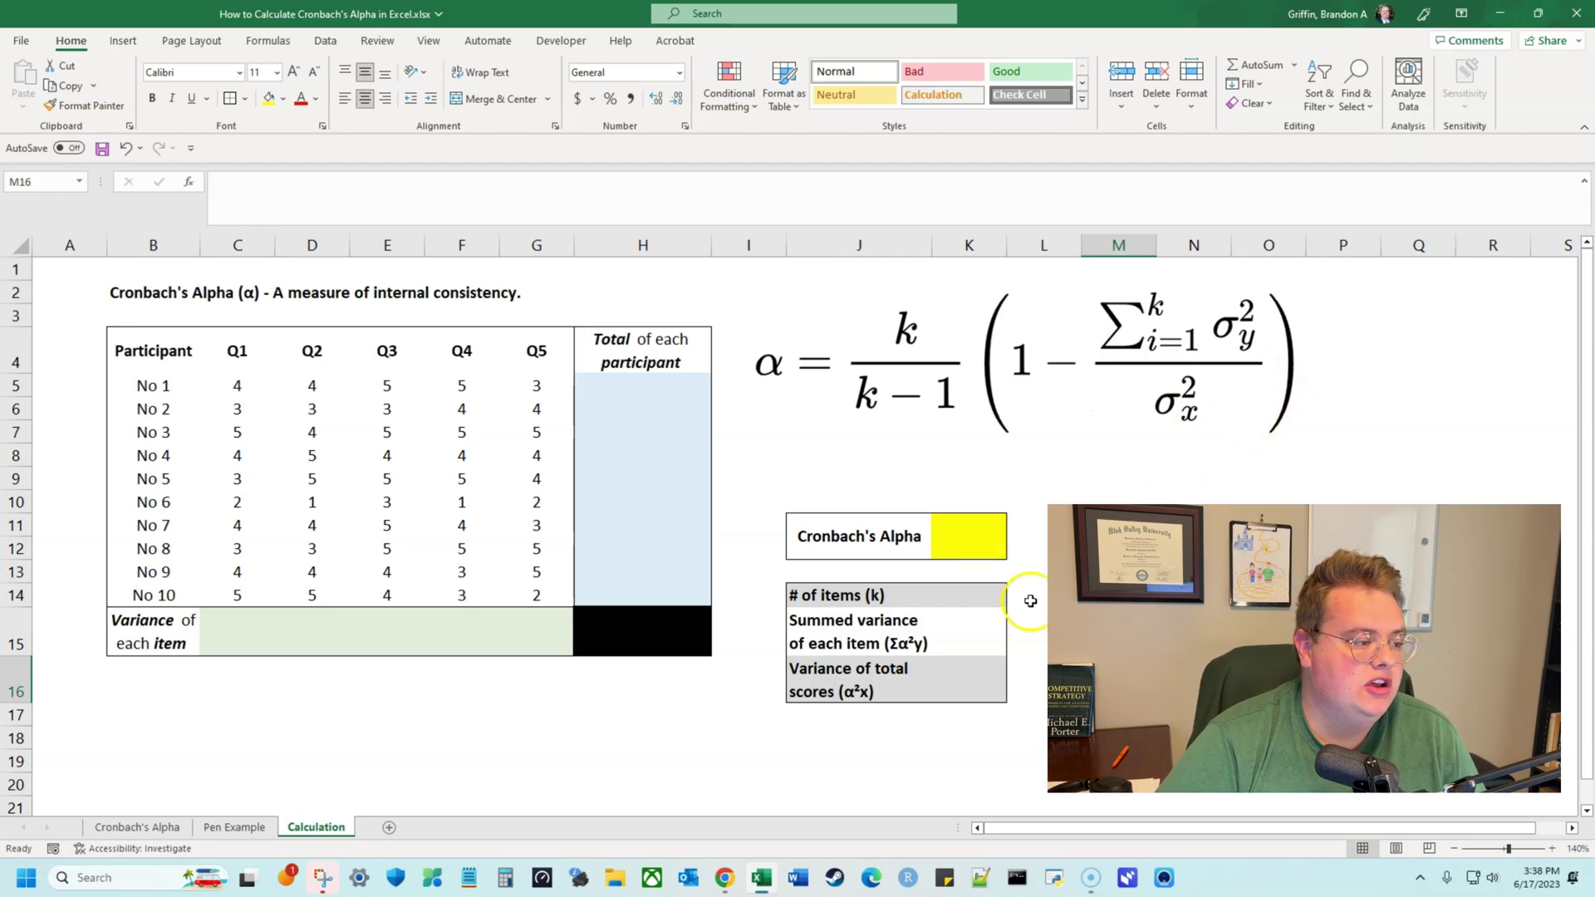
pyautogui.moveTo(237, 350); pyautogui.dragTo(540, 595)
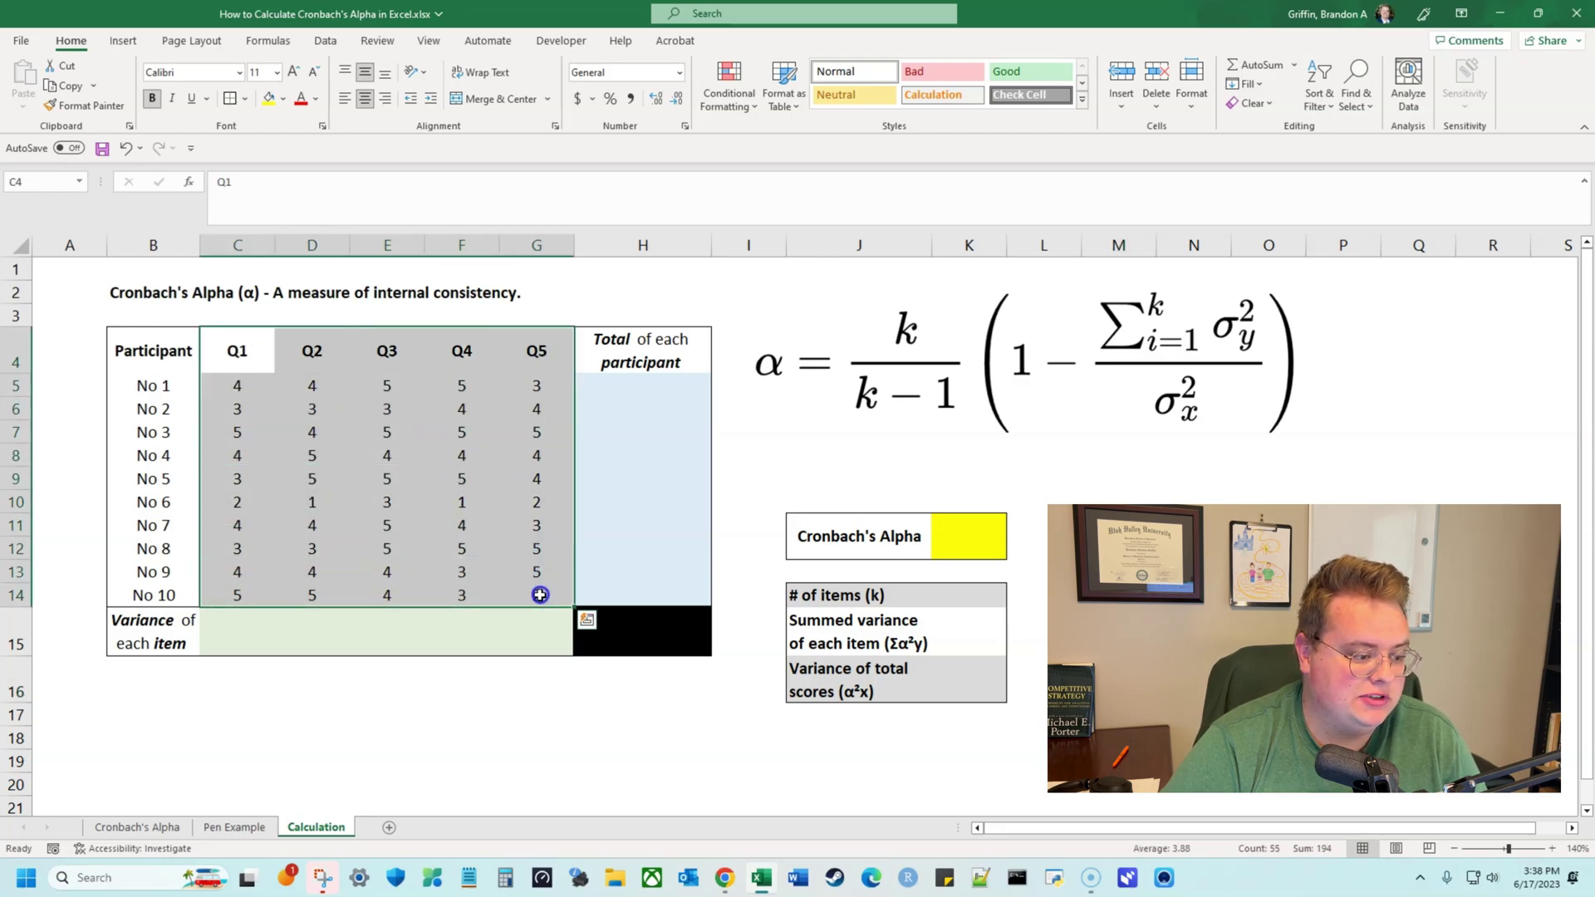
pyautogui.click(435, 656)
pyautogui.click(376, 678)
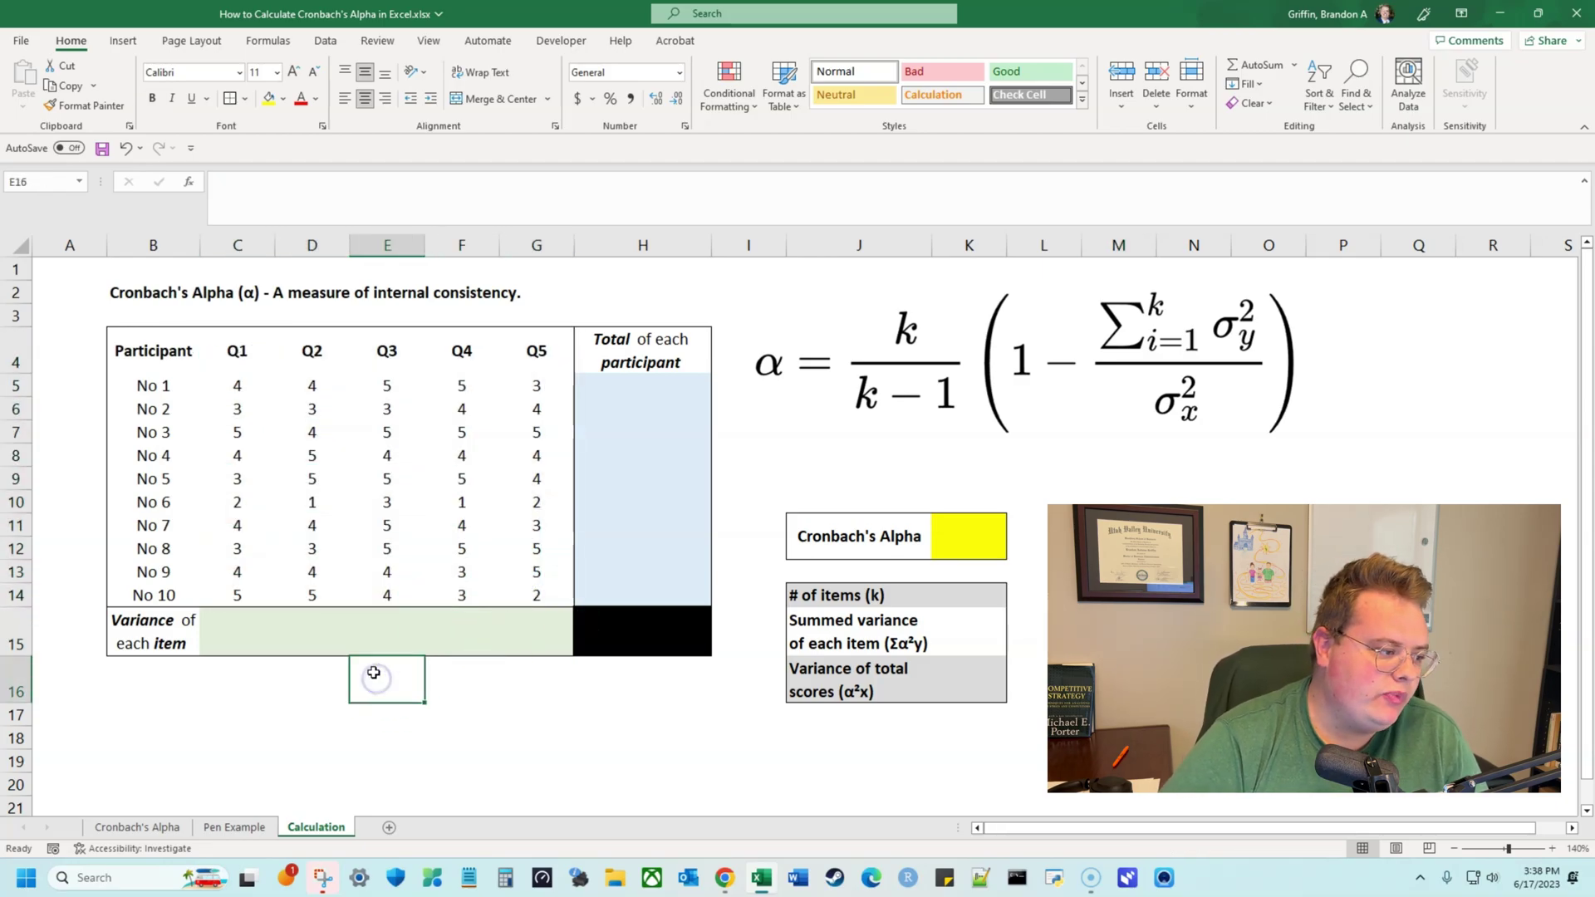
pyautogui.moveTo(142, 390); pyautogui.dragTo(523, 594)
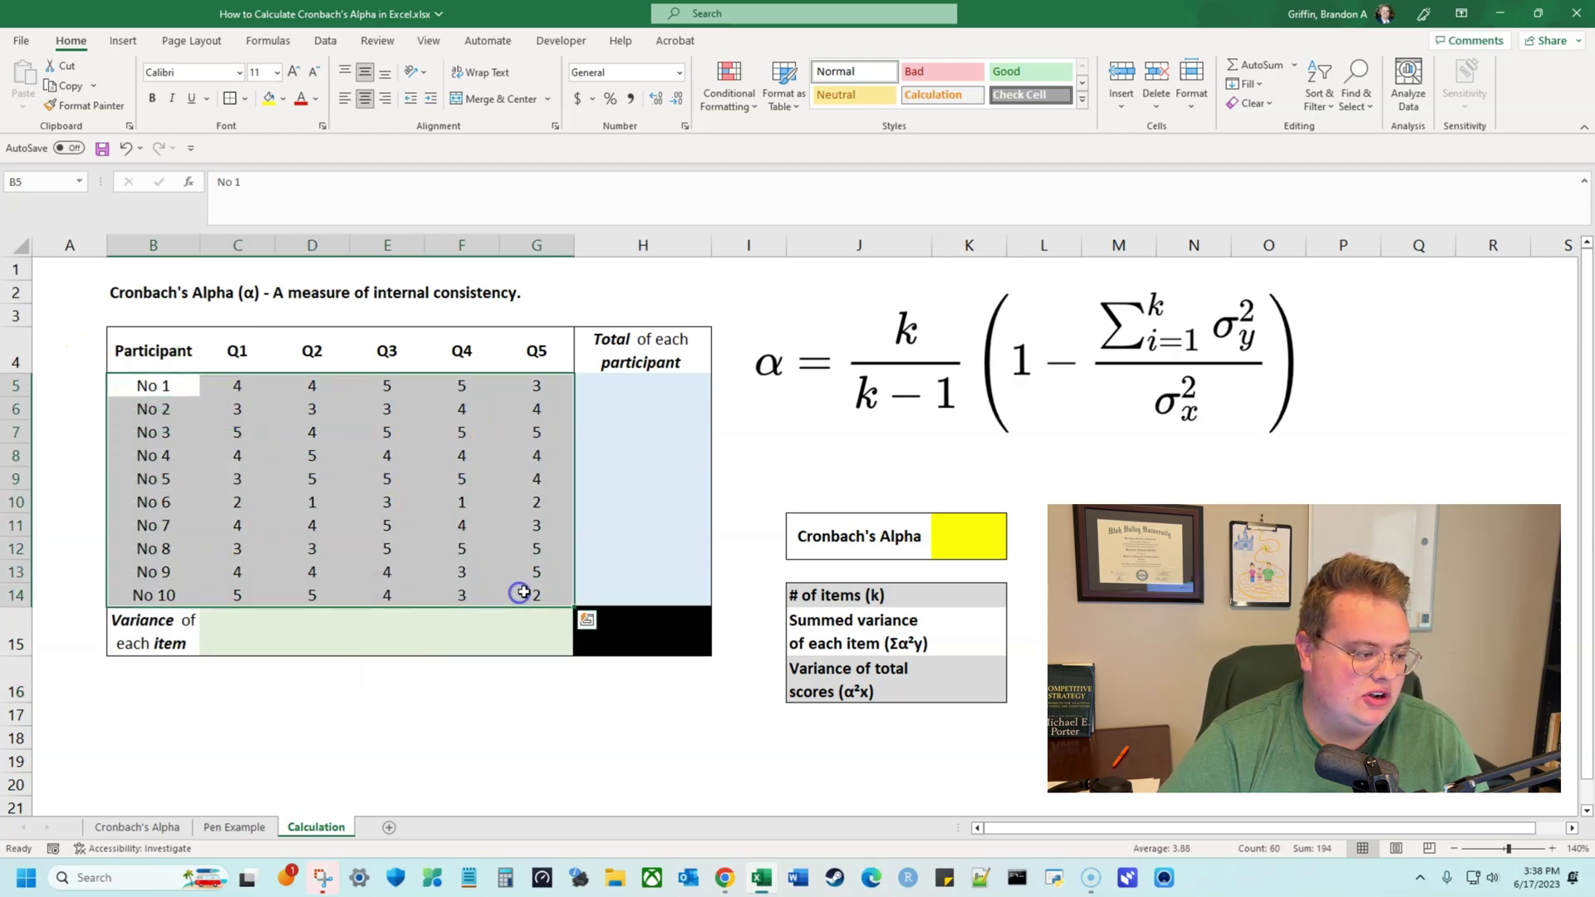
pyautogui.click(459, 664)
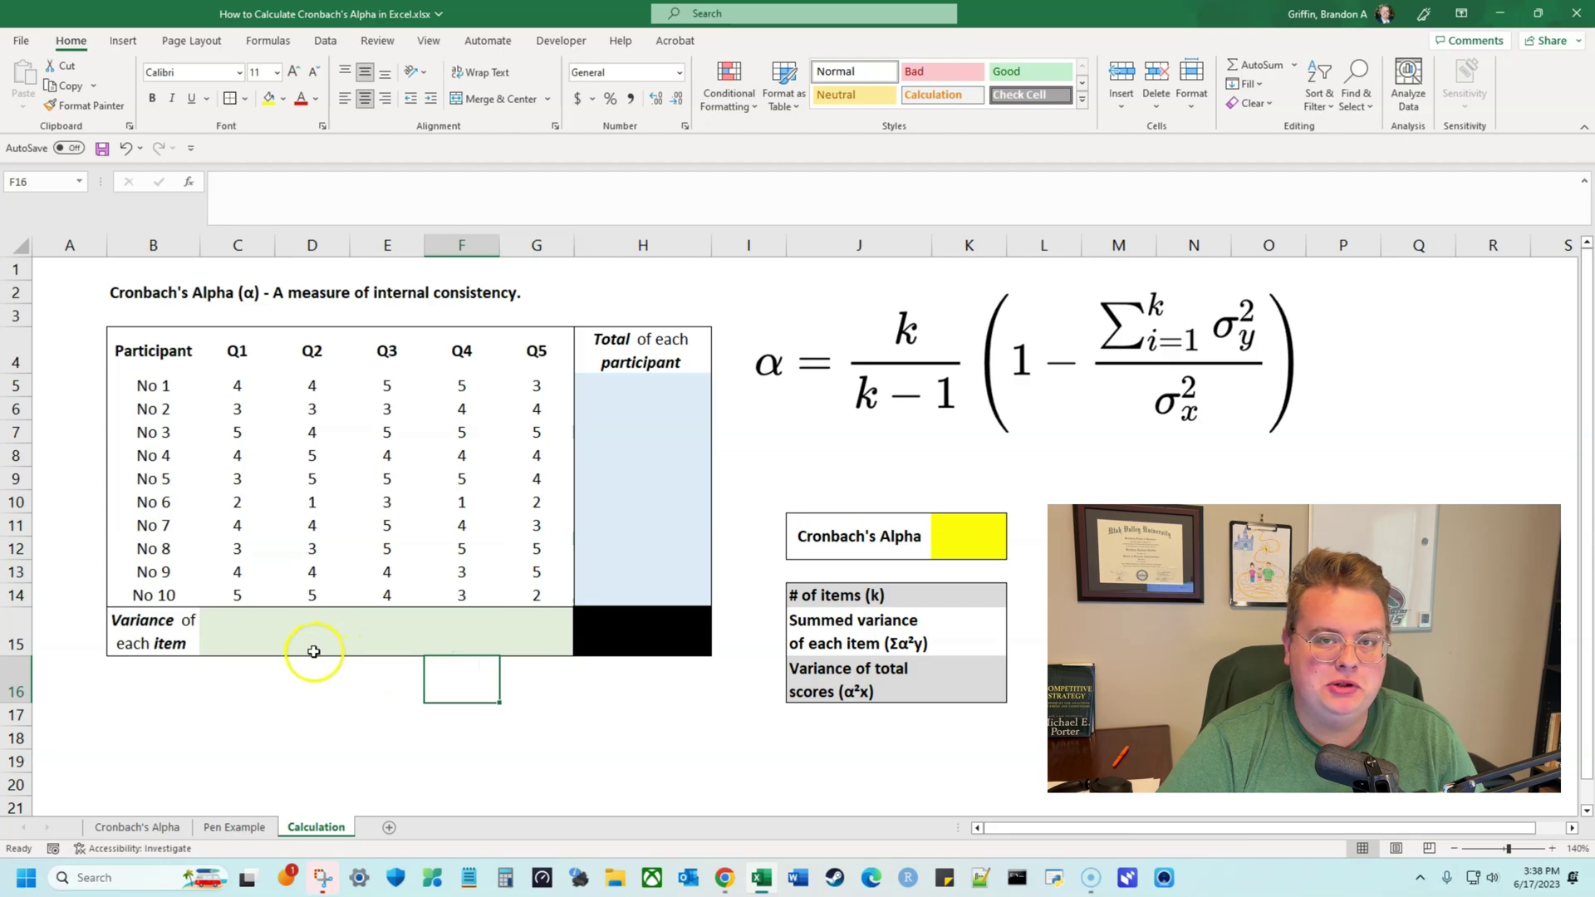